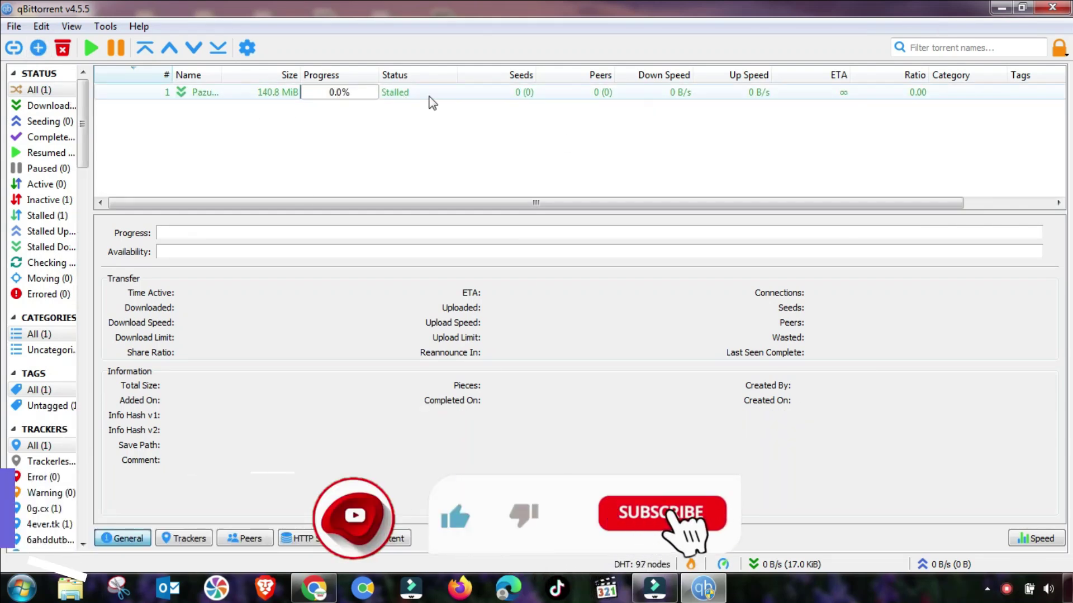
Pause the stalled 140.8 MiB torrent from its context menu.
{"action": "right_click", "coordinate": [393, 94]}
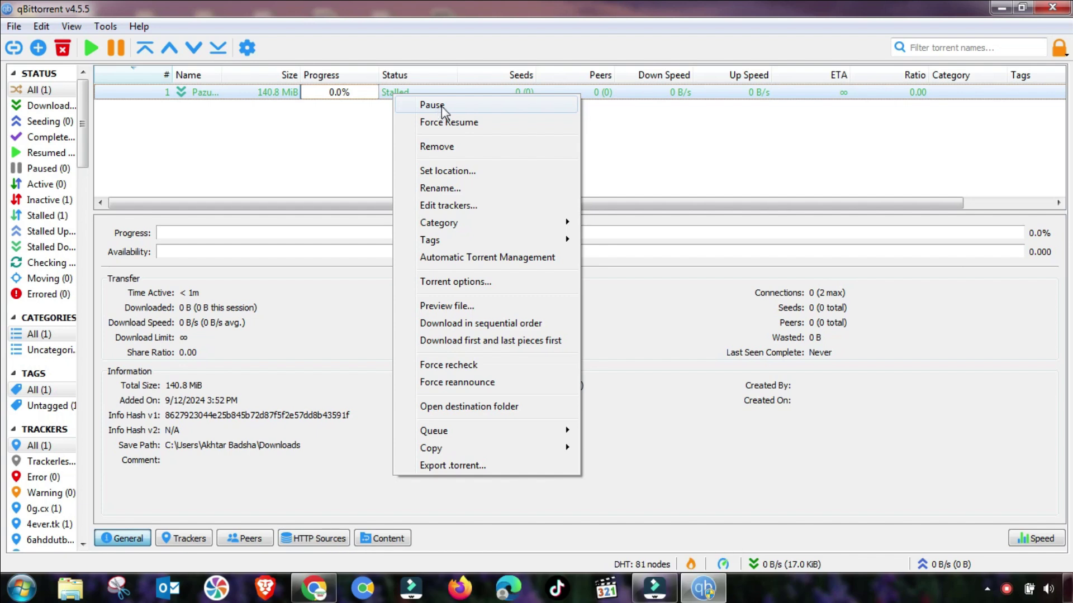
{"action": "left_click", "coordinate": [487, 104]}
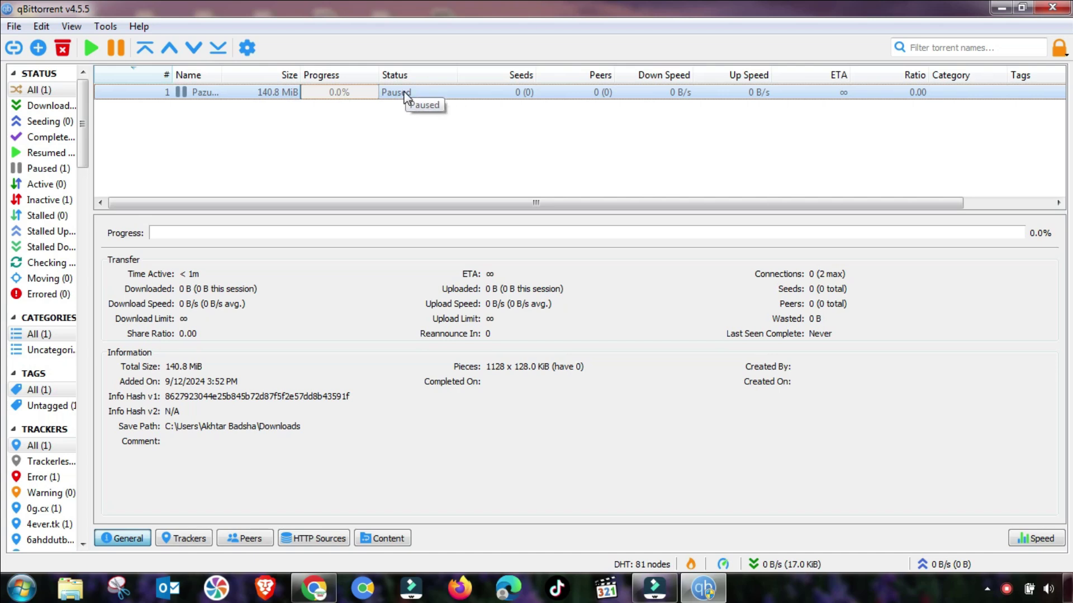
Open Tools > Options and look over the Behavior settings page.
{"action": "left_click", "coordinate": [105, 27]}
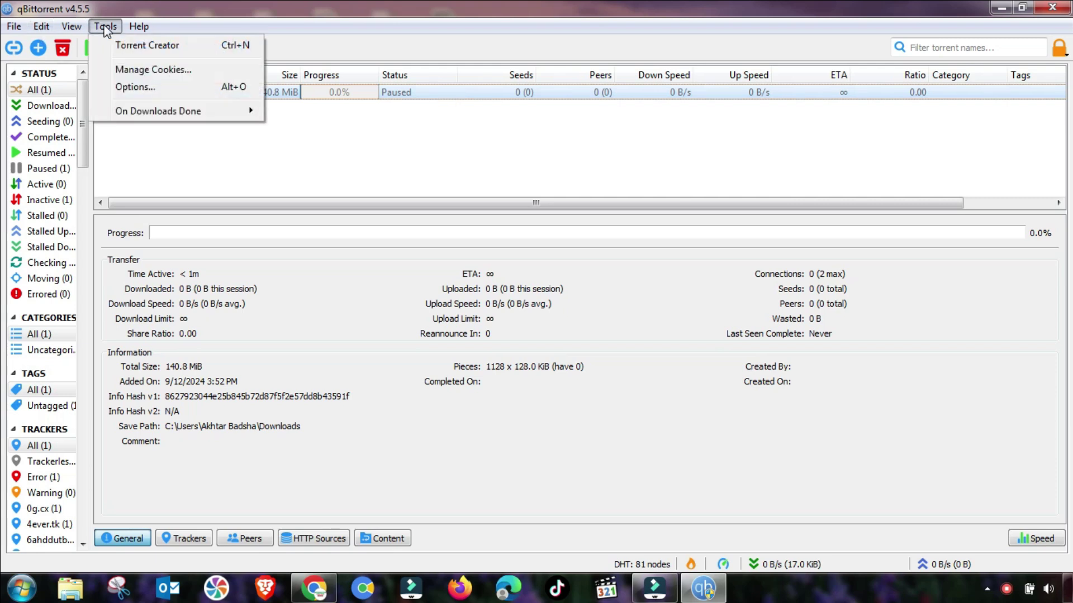
{"action": "left_click", "coordinate": [135, 86]}
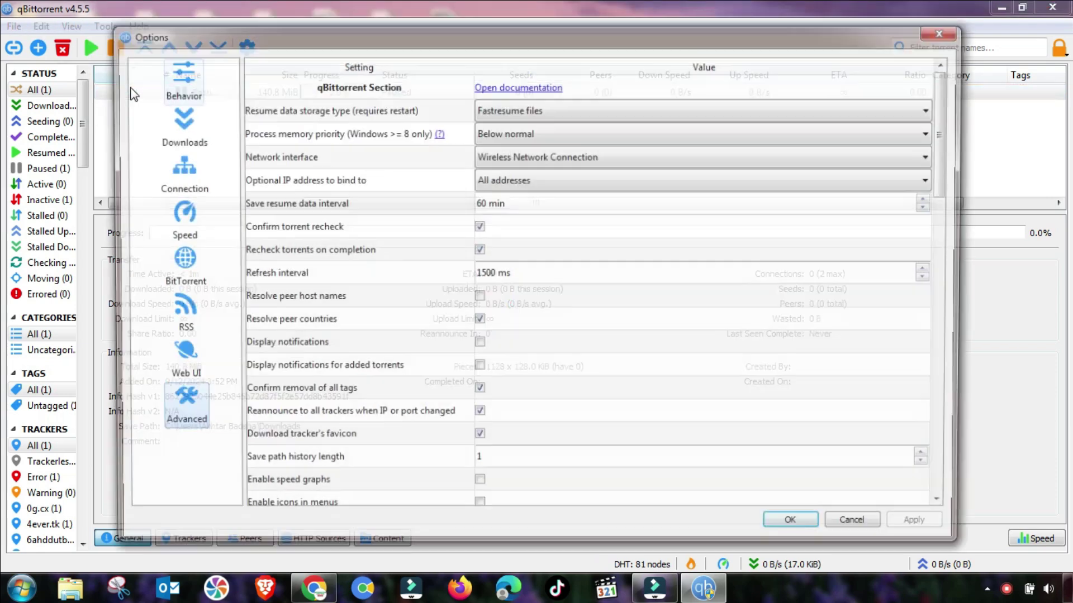
{"action": "left_click", "coordinate": [177, 91]}
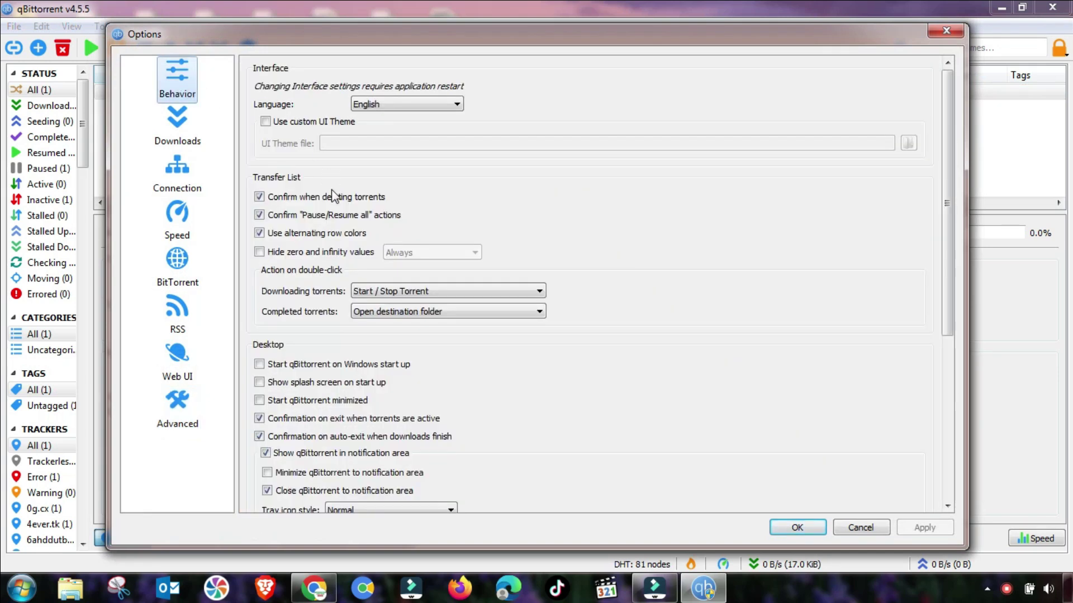
{"action": "scroll", "coordinate": [392, 398], "scroll_direction": "down", "scroll_amount": 1}
{"action": "scroll", "coordinate": [392, 398], "scroll_direction": "down", "scroll_amount": 5}
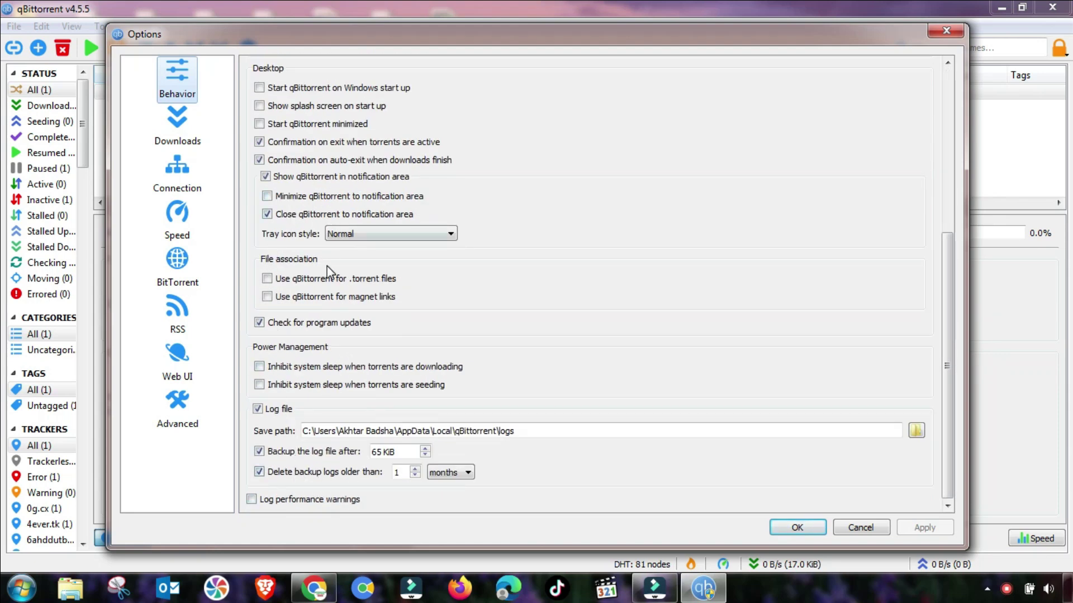
{"action": "scroll", "coordinate": [327, 266], "scroll_direction": "up", "scroll_amount": 6}
Browse through the Downloads settings page.
{"action": "left_click", "coordinate": [184, 139]}
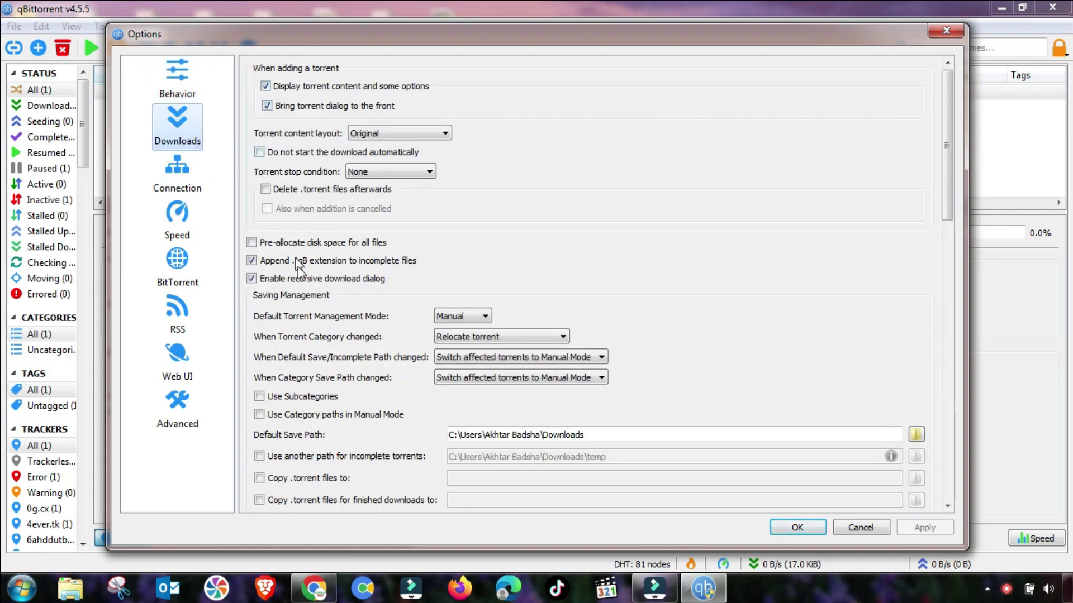
{"action": "scroll", "coordinate": [306, 381], "scroll_direction": "down", "scroll_amount": 5}
{"action": "scroll", "coordinate": [306, 383], "scroll_direction": "down", "scroll_amount": 12}
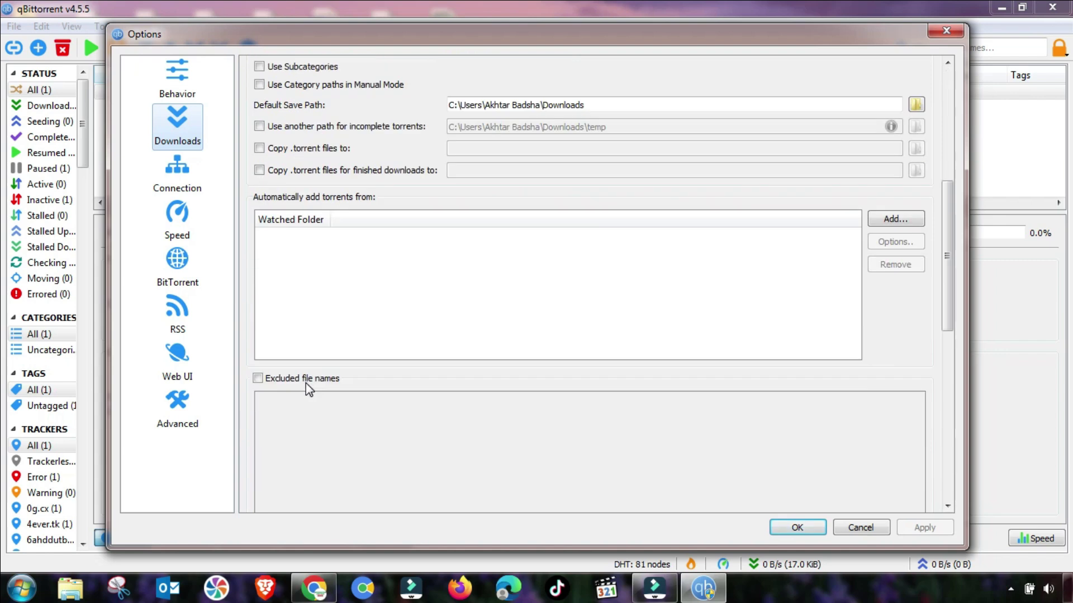
{"action": "scroll", "coordinate": [307, 383], "scroll_direction": "down", "scroll_amount": 3}
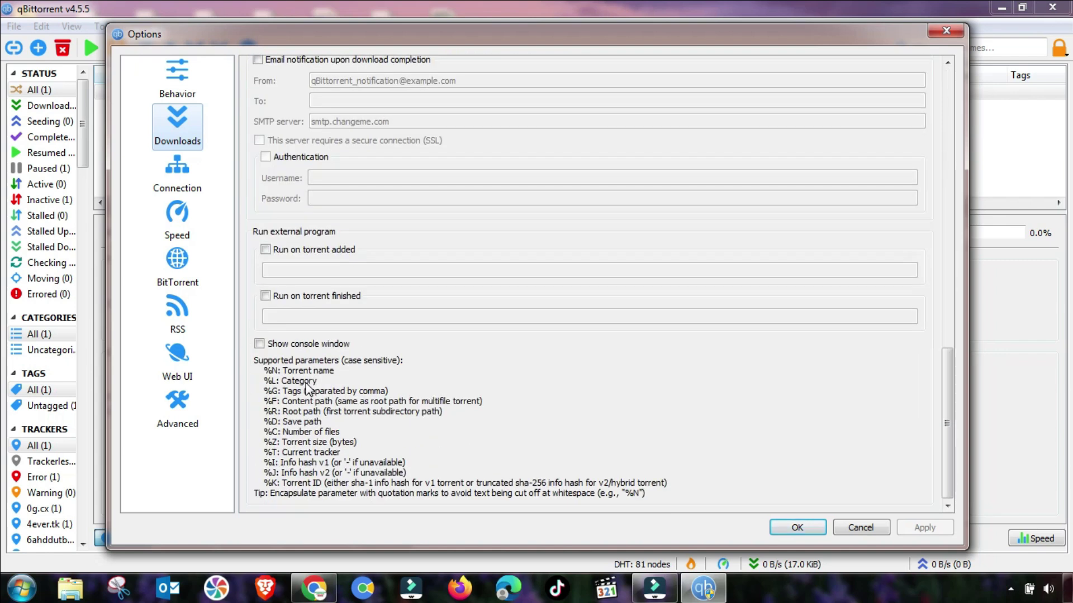
{"action": "scroll", "coordinate": [306, 386], "scroll_direction": "up", "scroll_amount": 20}
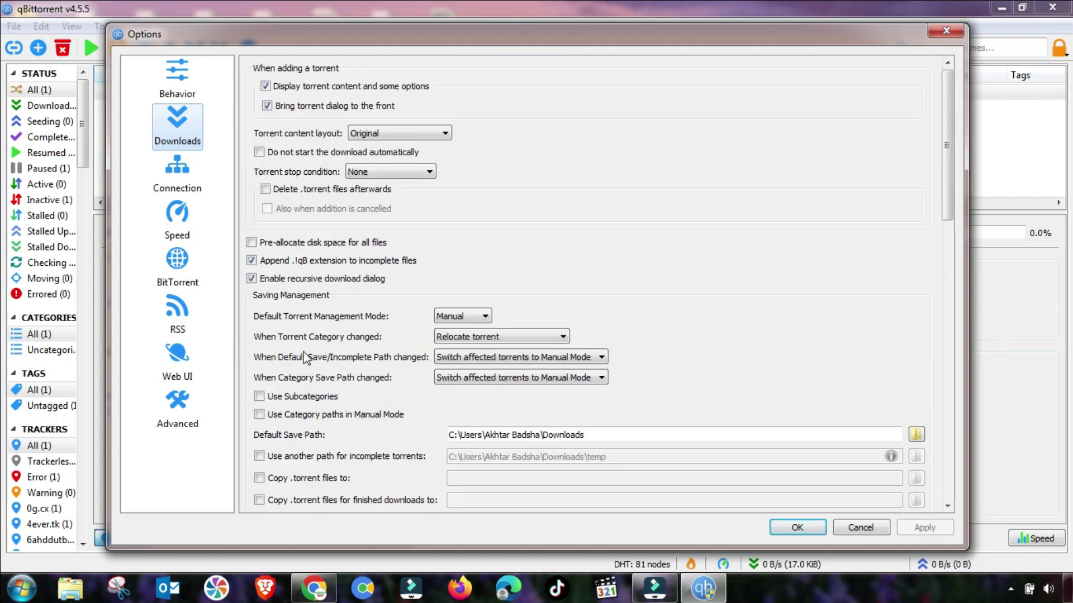
Use TCP and µTP for peers, switch to random port 46572, and enable UPnP / NAT-PMP forwarding.
{"action": "left_click", "coordinate": [178, 171]}
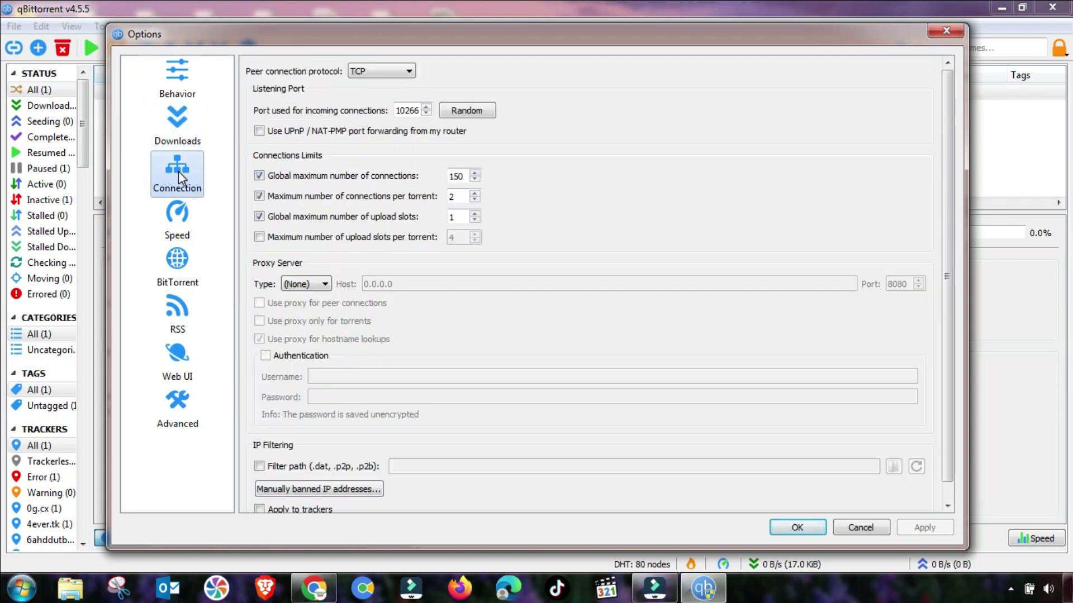
{"action": "left_click", "coordinate": [370, 72]}
{"action": "left_click", "coordinate": [376, 83]}
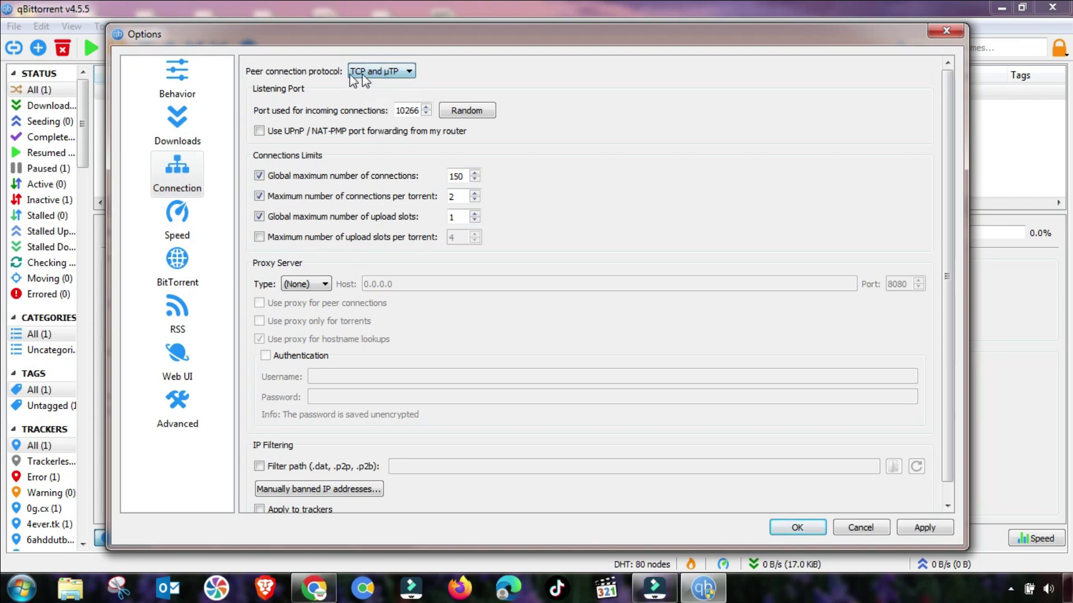
{"action": "left_click", "coordinate": [414, 110]}
{"action": "double_click", "coordinate": [416, 110]}
{"action": "left_click", "coordinate": [451, 113]}
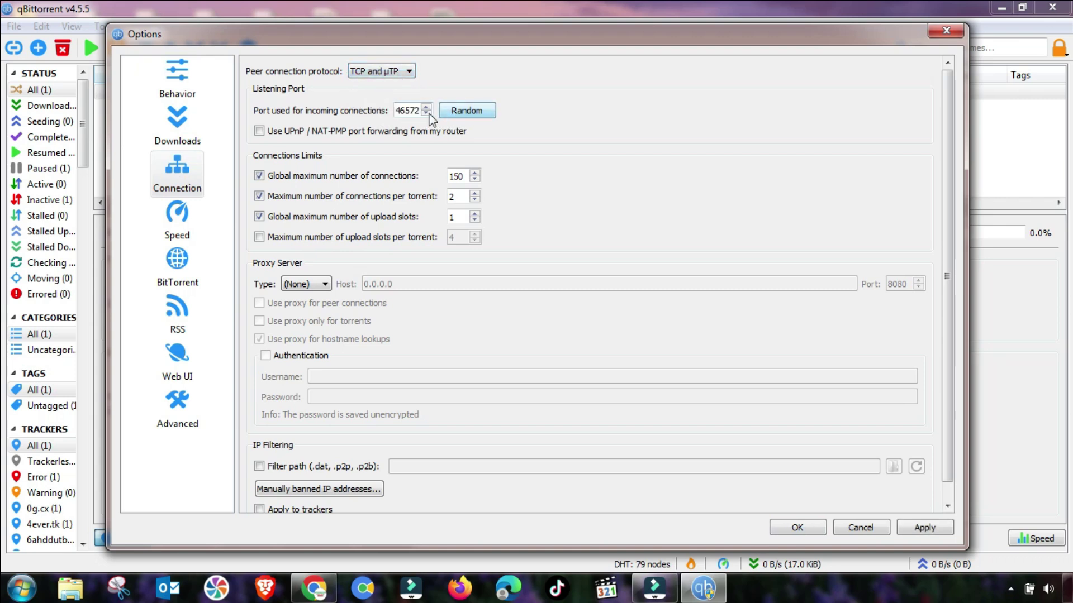
{"action": "left_click", "coordinate": [259, 132]}
Set maximum connections to 1000 globally and 885 per torrent.
{"action": "left_click_drag", "start_coordinate": [464, 176], "coordinate": [419, 179]}
{"action": "type", "text": "223"}
{"action": "key", "text": "BackSpace"}
{"action": "key", "text": "BackSpace"}
{"action": "key", "text": "BackSpace"}
{"action": "type", "text": "223"}
{"action": "key", "text": "BackSpace"}
{"action": "key", "text": "BackSpace"}
{"action": "type", "text": "1000"}
{"action": "left_click", "coordinate": [462, 197]}
{"action": "key", "text": "BackSpace"}
{"action": "type", "text": "885"}
Set 25 global upload slots and 16 per-torrent upload slots, then apply the limits.
{"action": "double_click", "coordinate": [451, 217]}
{"action": "double_click", "coordinate": [460, 222]}
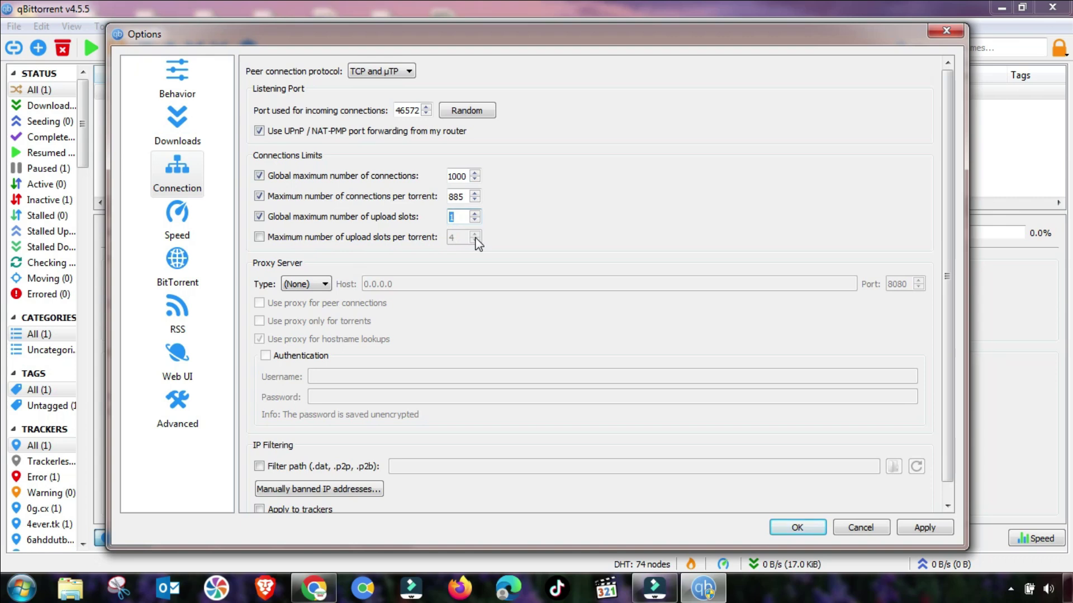
{"action": "left_click", "coordinate": [292, 237]}
{"action": "double_click", "coordinate": [451, 237]}
{"action": "type", "text": "16"}
{"action": "left_click", "coordinate": [927, 528]}
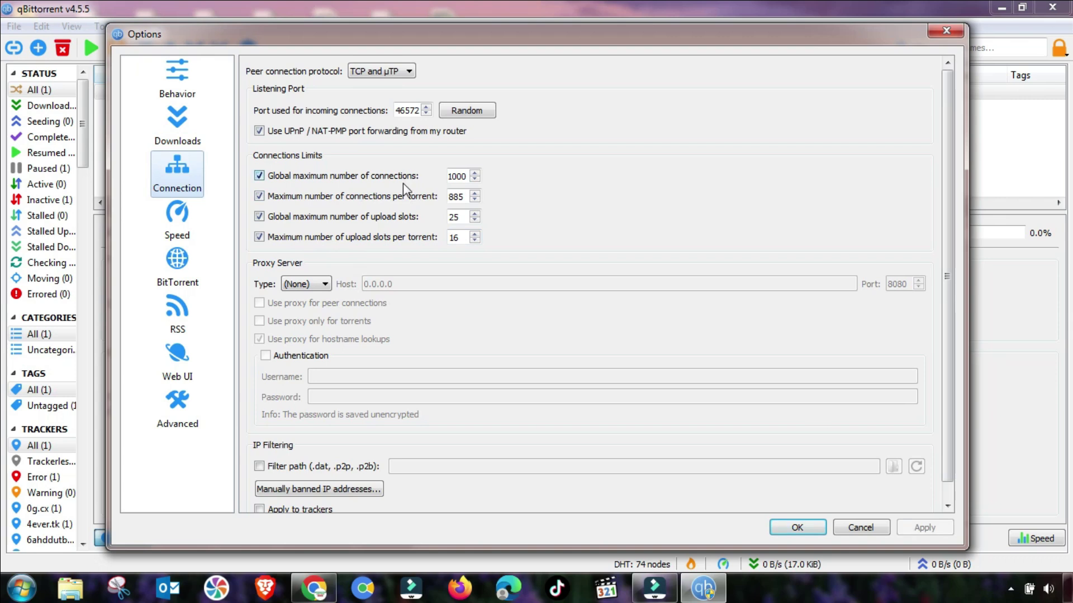
{"action": "left_click", "coordinate": [178, 223]}
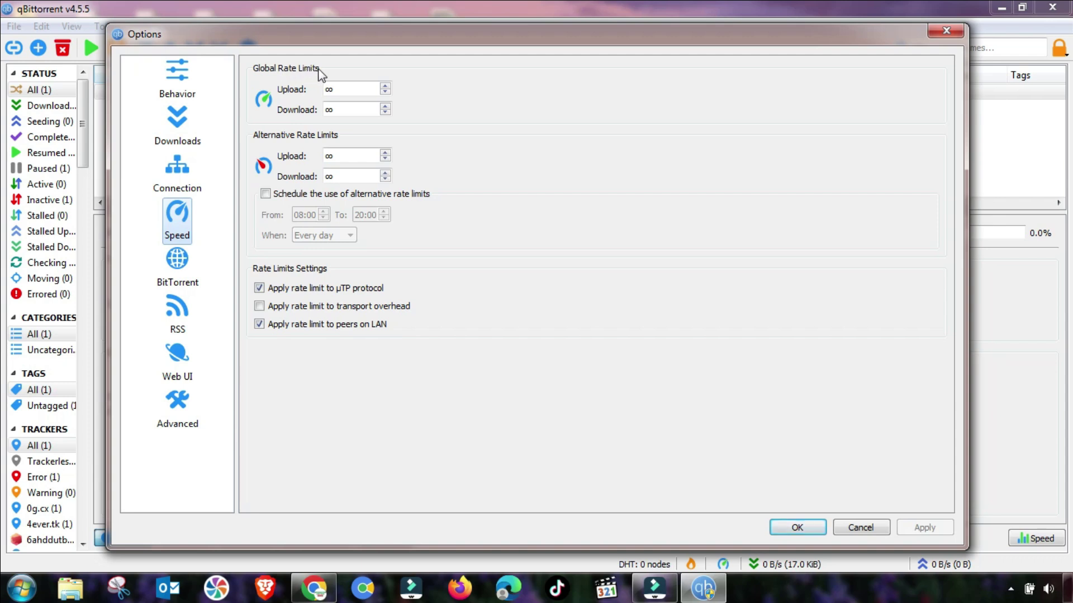
Cap the global and alternative upload rates at 25 KiB/s and apply.
{"action": "left_click", "coordinate": [341, 91]}
{"action": "double_click", "coordinate": [341, 91]}
{"action": "type", "text": "25 KiB/s"}
{"action": "left_click", "coordinate": [339, 109]}
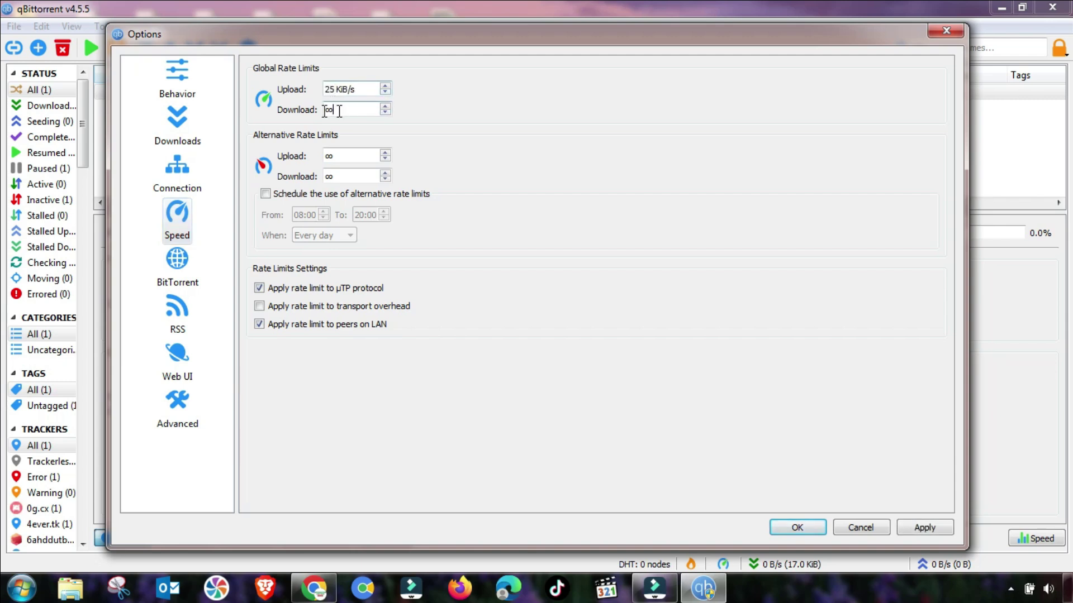
{"action": "left_click_drag", "start_coordinate": [347, 158], "coordinate": [282, 161]}
{"action": "type", "text": "25 KiB/s"}
{"action": "left_click", "coordinate": [924, 529]}
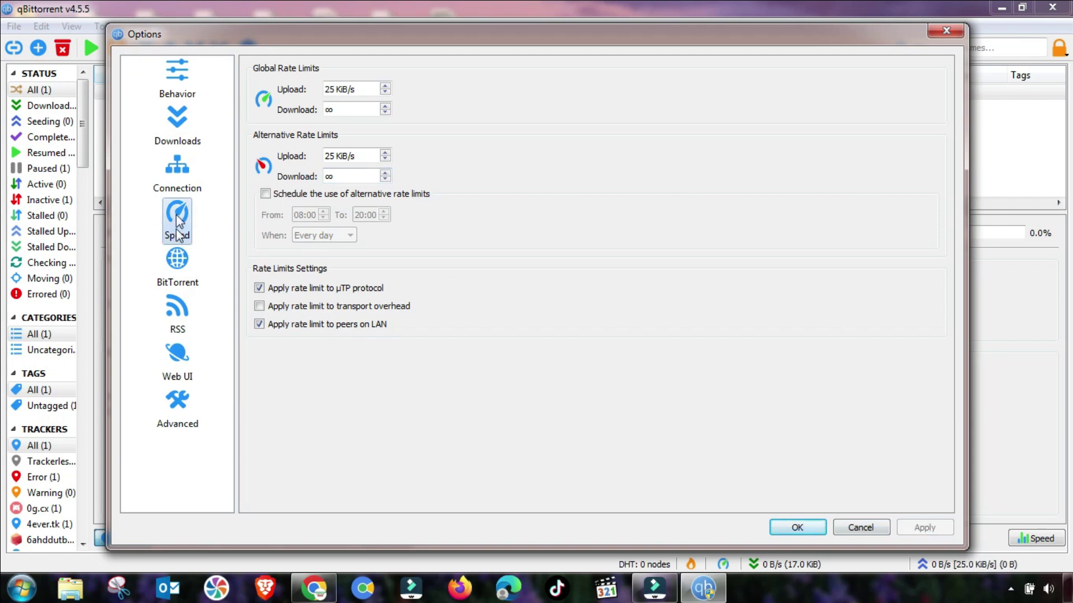
{"action": "left_click", "coordinate": [184, 265]}
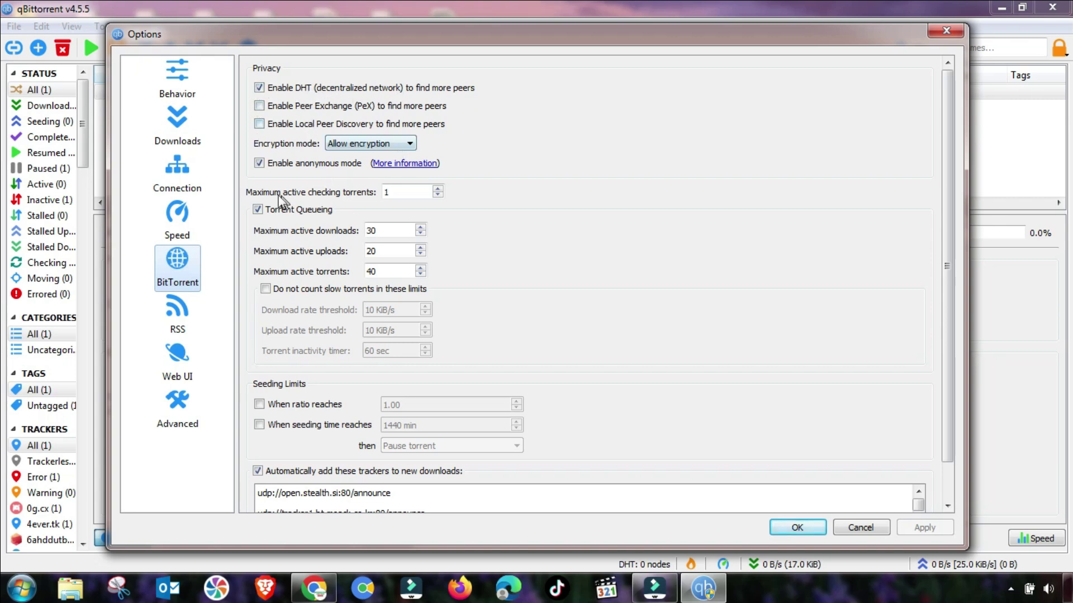
Set 100 active checking torrents, 3 active downloads, 2 active uploads and 4 active torrents.
{"action": "left_click", "coordinate": [390, 194]}
{"action": "type", "text": "00"}
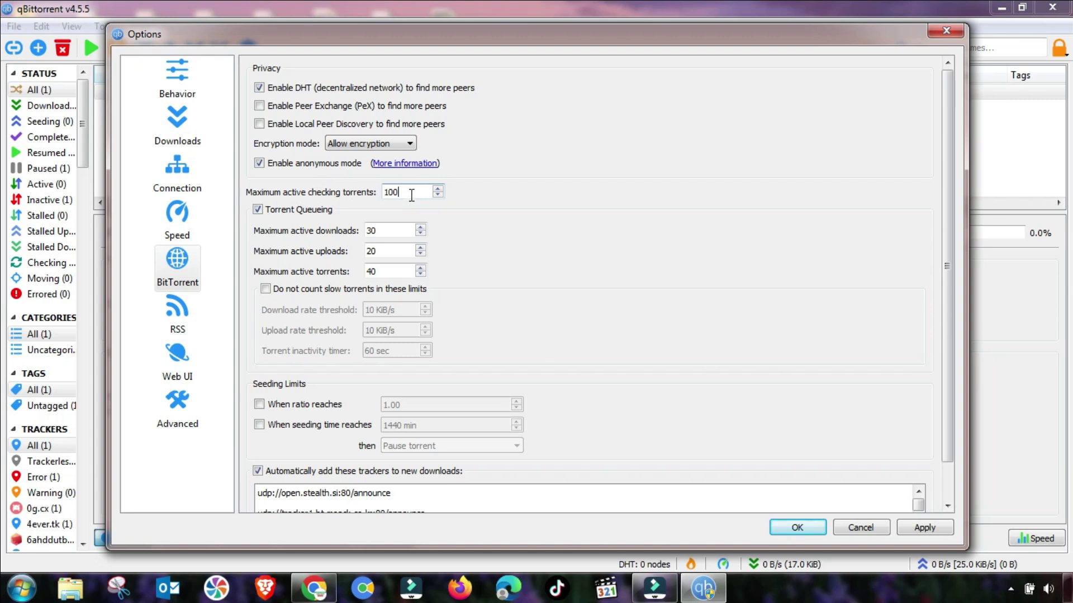
{"action": "left_click", "coordinate": [399, 235]}
{"action": "left_click", "coordinate": [387, 251]}
{"action": "key", "text": "BackSpace"}
{"action": "left_click", "coordinate": [389, 271]}
{"action": "key", "text": "BackSpace"}
Scroll down the BitTorrent page to the automatically added trackers list.
{"action": "scroll", "coordinate": [435, 436], "scroll_direction": "down", "scroll_amount": 1}
{"action": "scroll", "coordinate": [337, 475], "scroll_direction": "down", "scroll_amount": 4}
{"action": "scroll", "coordinate": [337, 475], "scroll_direction": "down", "scroll_amount": 4}
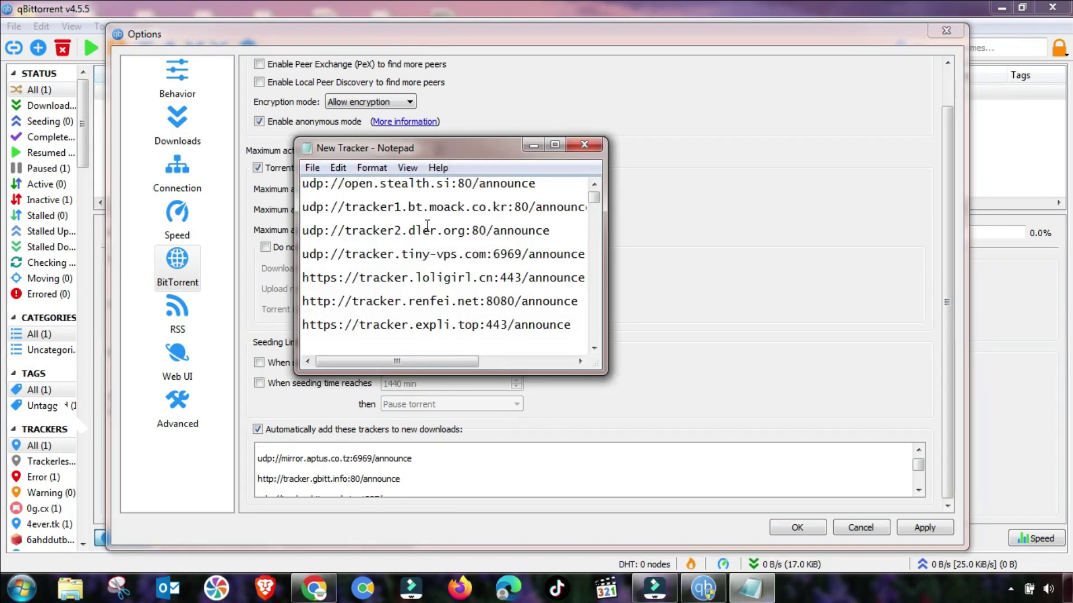
{"action": "scroll", "coordinate": [427, 225], "scroll_direction": "down", "scroll_amount": 4}
{"action": "scroll", "coordinate": [402, 264], "scroll_direction": "down", "scroll_amount": 8}
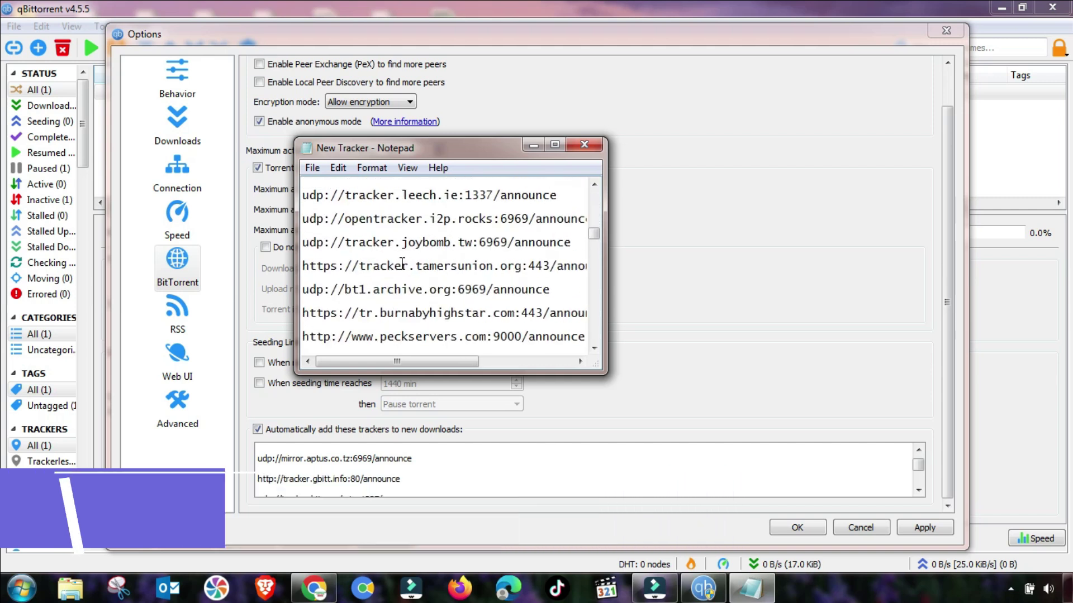
Copy the full tracker URL list from Notepad into the automatically added trackers box.
{"action": "scroll", "coordinate": [402, 263], "scroll_direction": "down", "scroll_amount": 3}
{"action": "double_click", "coordinate": [360, 279]}
{"action": "left_click", "coordinate": [360, 279]}
{"action": "double_click", "coordinate": [371, 256]}
{"action": "left_click", "coordinate": [371, 254]}
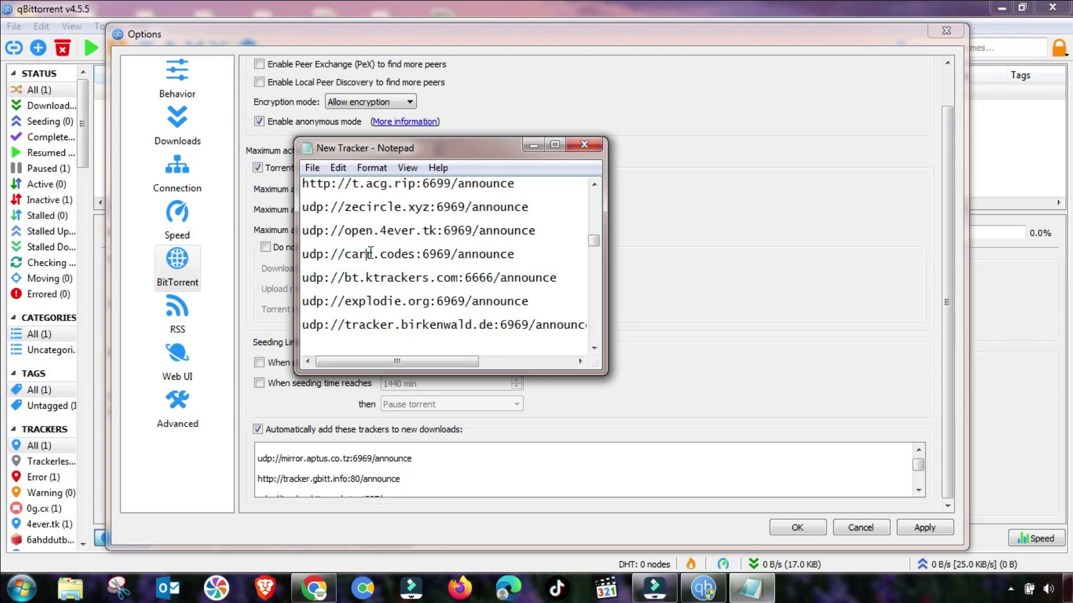
{"action": "key", "text": "ctrl+a"}
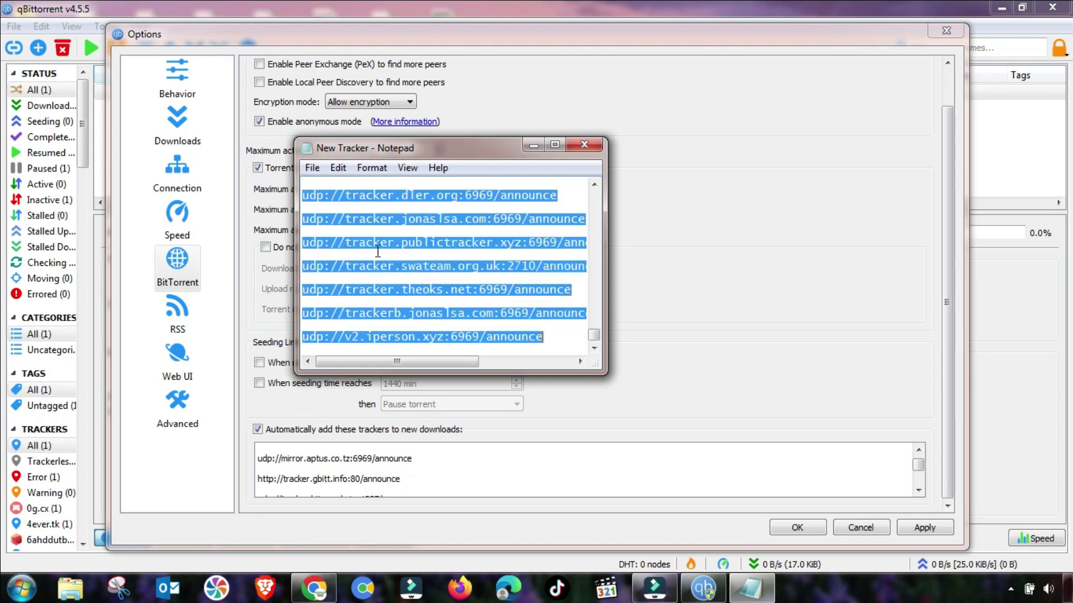
{"action": "left_click", "coordinate": [319, 472]}
{"action": "scroll", "coordinate": [318, 472], "scroll_direction": "down", "scroll_amount": 5}
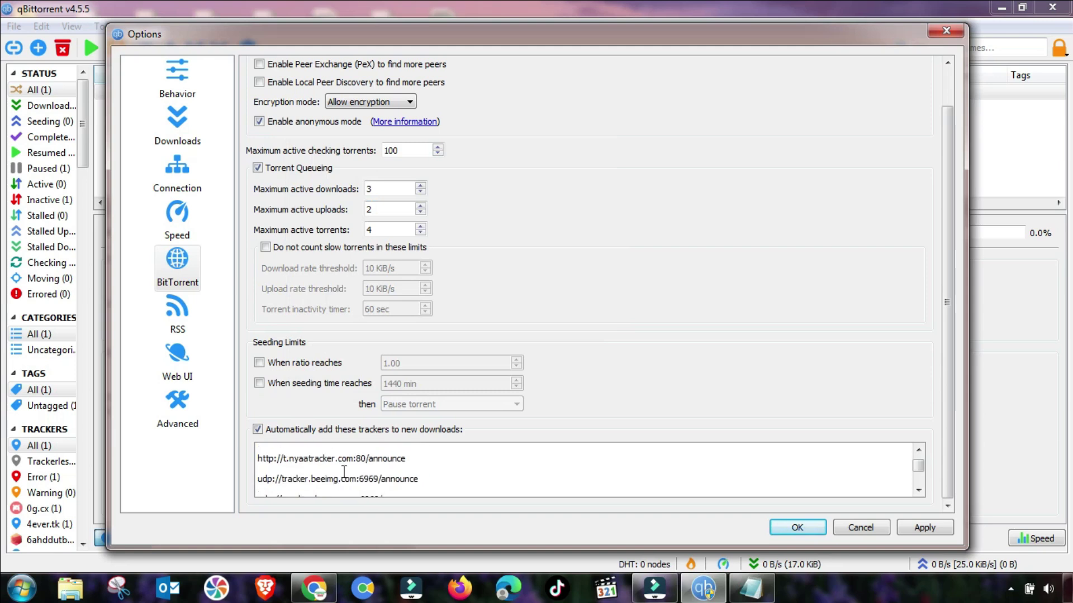
{"action": "scroll", "coordinate": [344, 472], "scroll_direction": "down", "scroll_amount": 8}
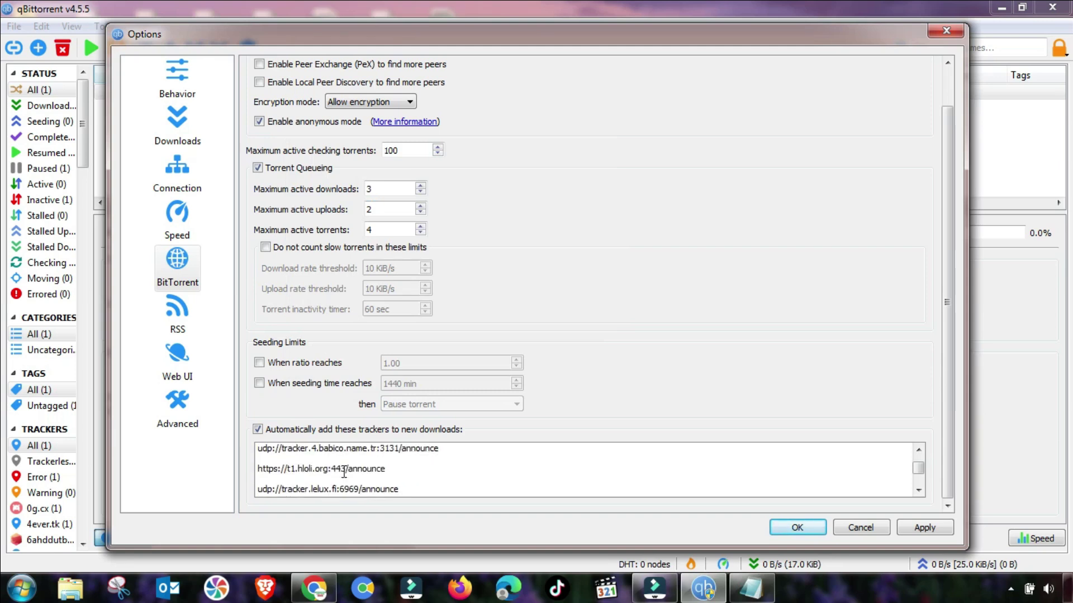
Apply the tracker changes and enable fetching RSS feeds.
{"action": "left_click", "coordinate": [926, 529]}
{"action": "left_click", "coordinate": [180, 308]}
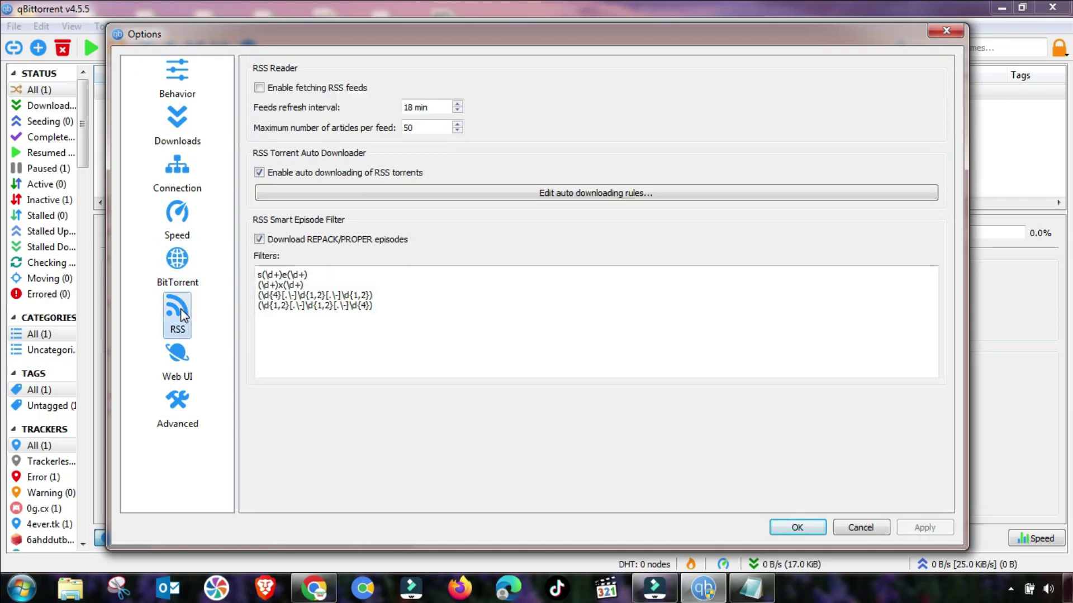
{"action": "left_click", "coordinate": [292, 89]}
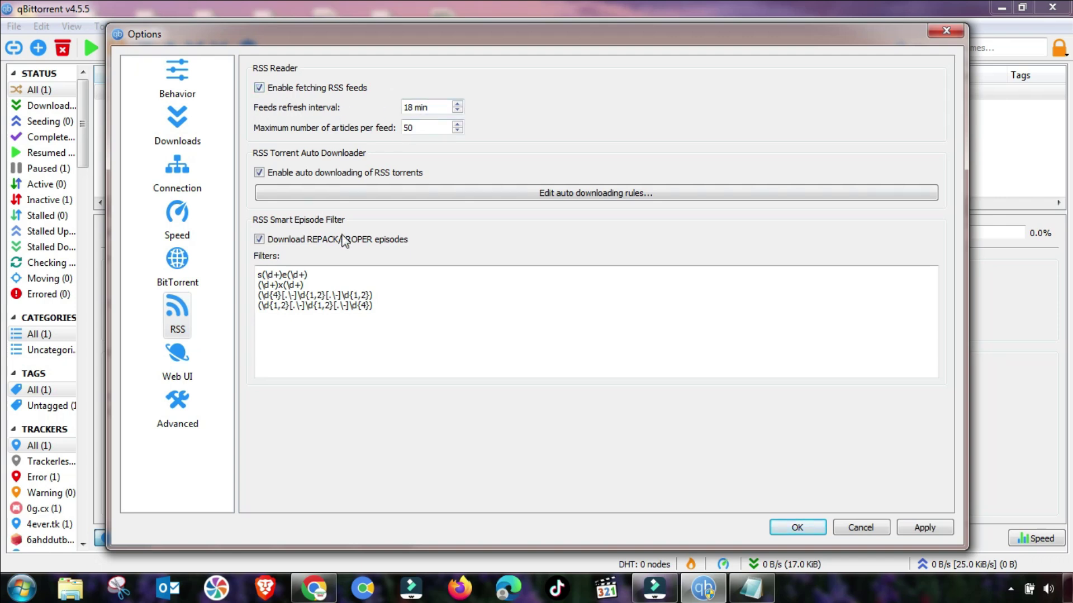
Move through the BitTorrent, RSS and Web UI pages to the Advanced settings.
{"action": "left_click", "coordinate": [177, 263]}
{"action": "left_click", "coordinate": [179, 323]}
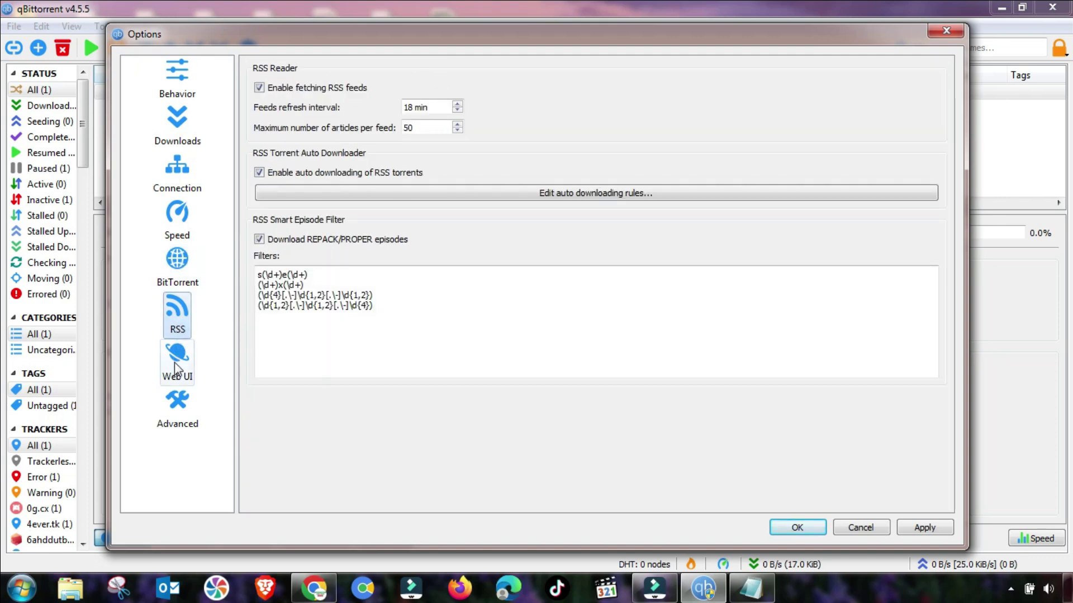
{"action": "left_click", "coordinate": [183, 377]}
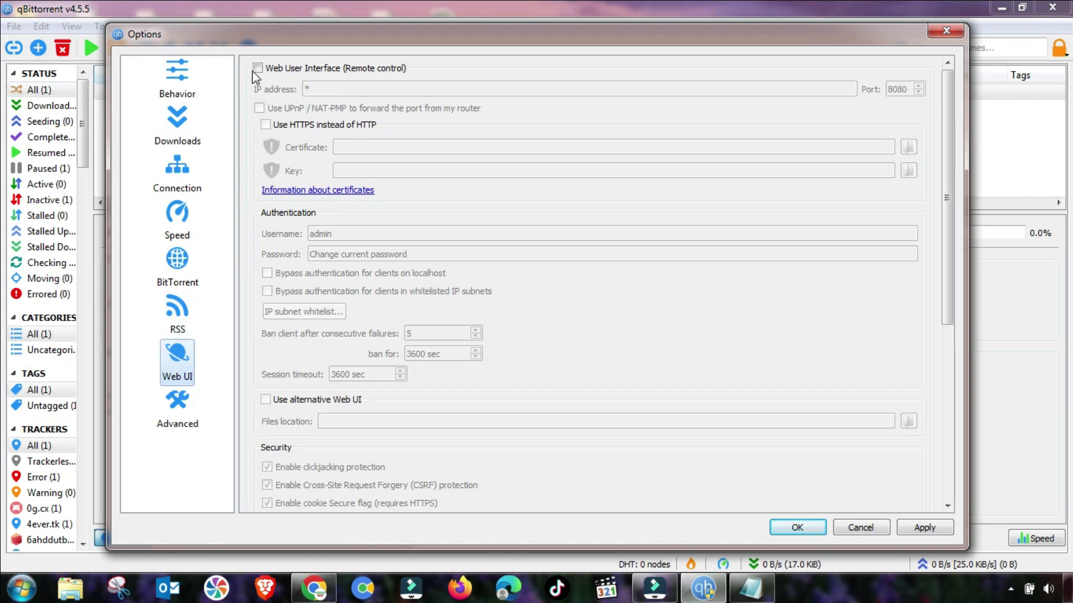
{"action": "left_click", "coordinate": [175, 416]}
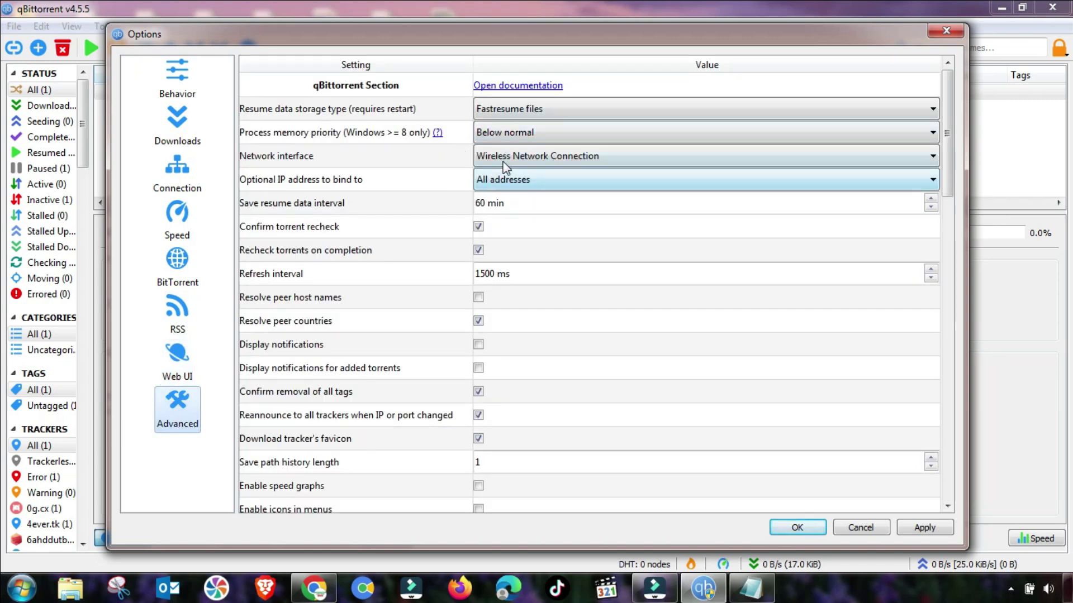
Bind networking to Any interface and apply.
{"action": "left_click", "coordinate": [571, 160]}
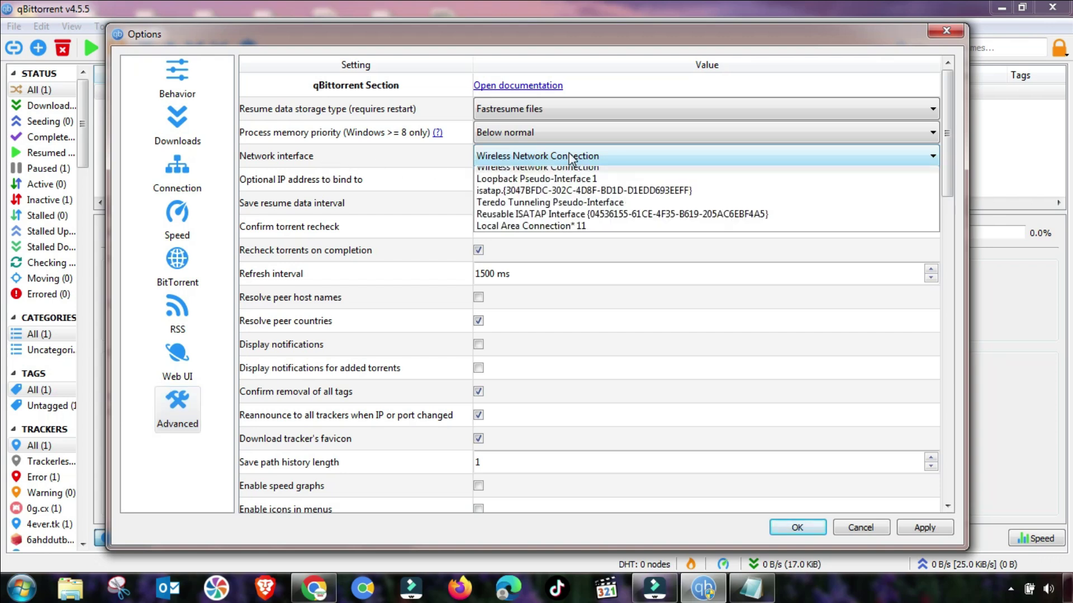
{"action": "left_click", "coordinate": [506, 174]}
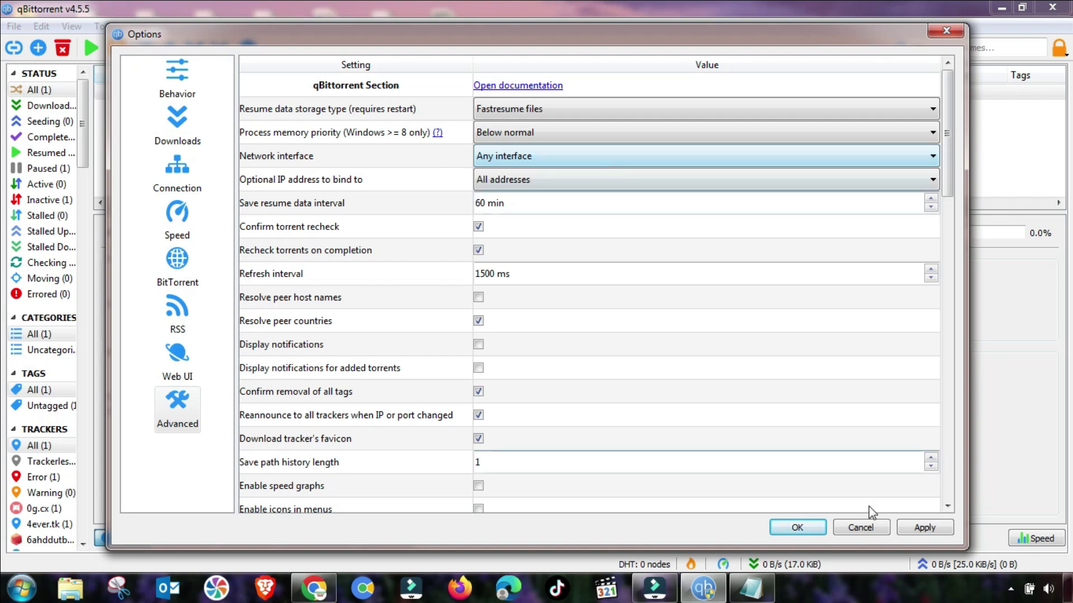
{"action": "left_click", "coordinate": [927, 528]}
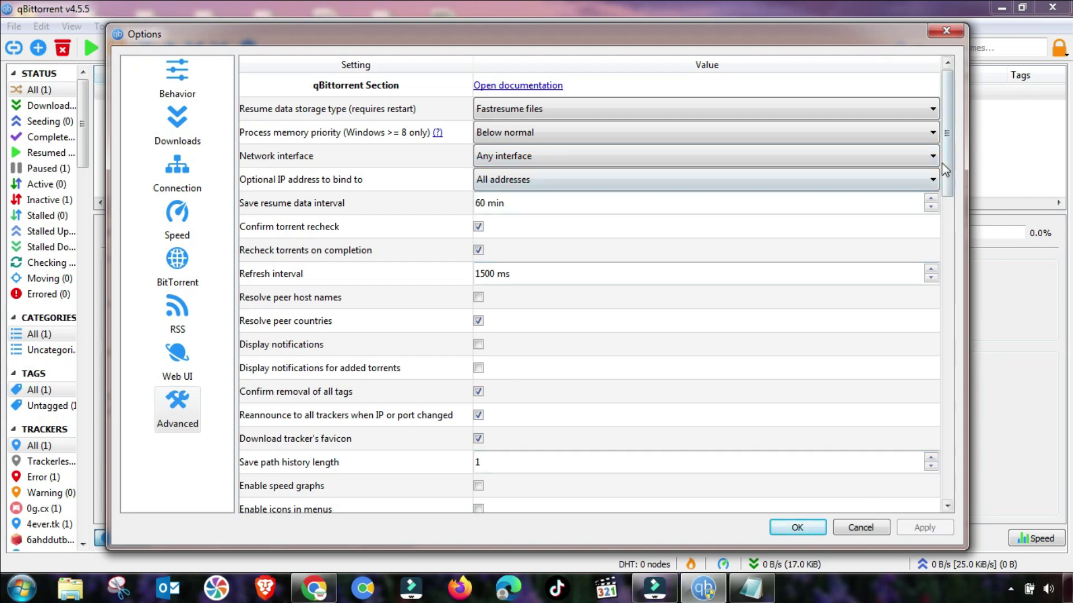
Raise Max concurrent HTTP announces from 125 to 1250 and apply.
{"action": "left_click_drag", "start_coordinate": [947, 176], "coordinate": [937, 477]}
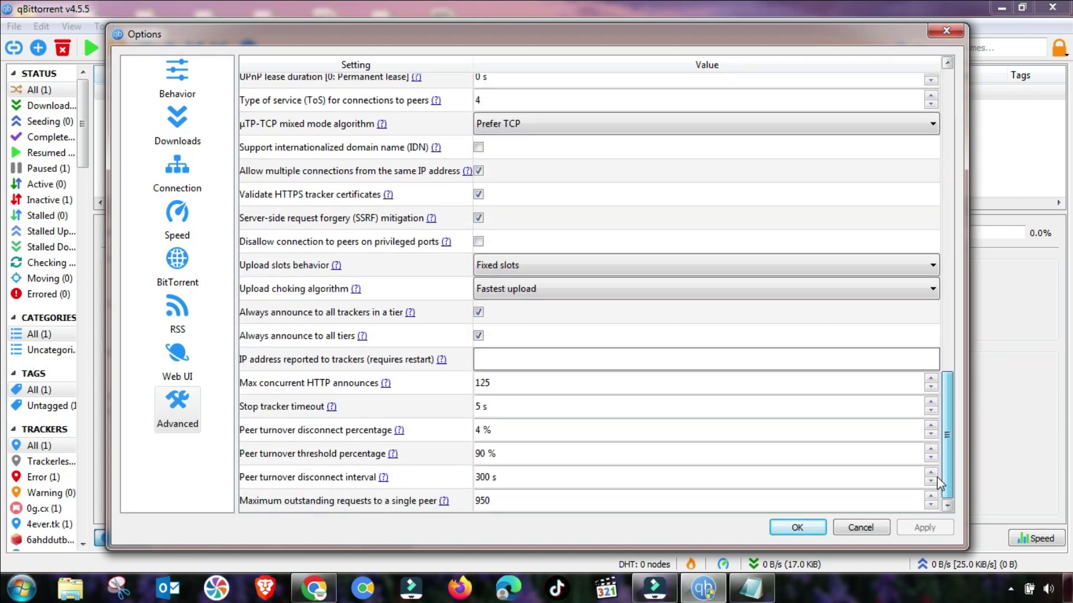
{"action": "left_click", "coordinate": [500, 387]}
{"action": "type", "text": "0"}
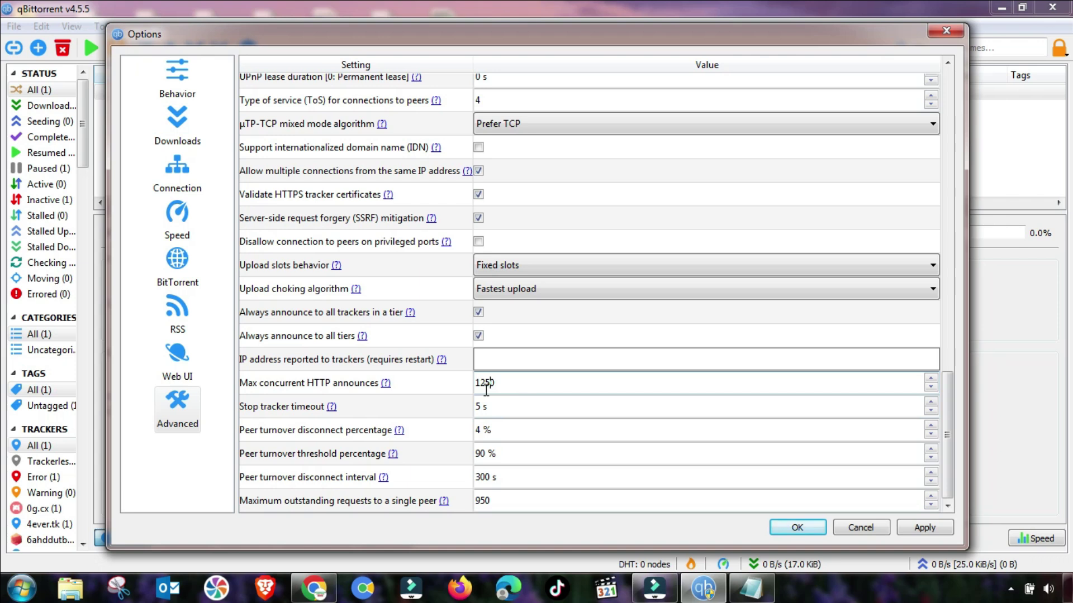
{"action": "left_click", "coordinate": [923, 528]}
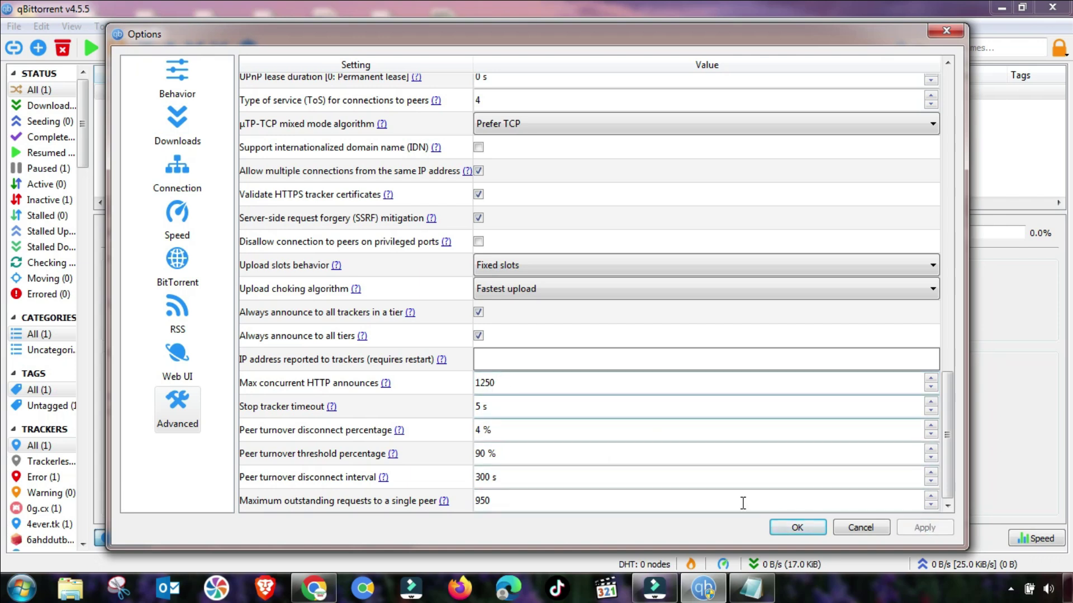
Confirm the options with OK, closing the Options dialog.
{"action": "left_click", "coordinate": [798, 529]}
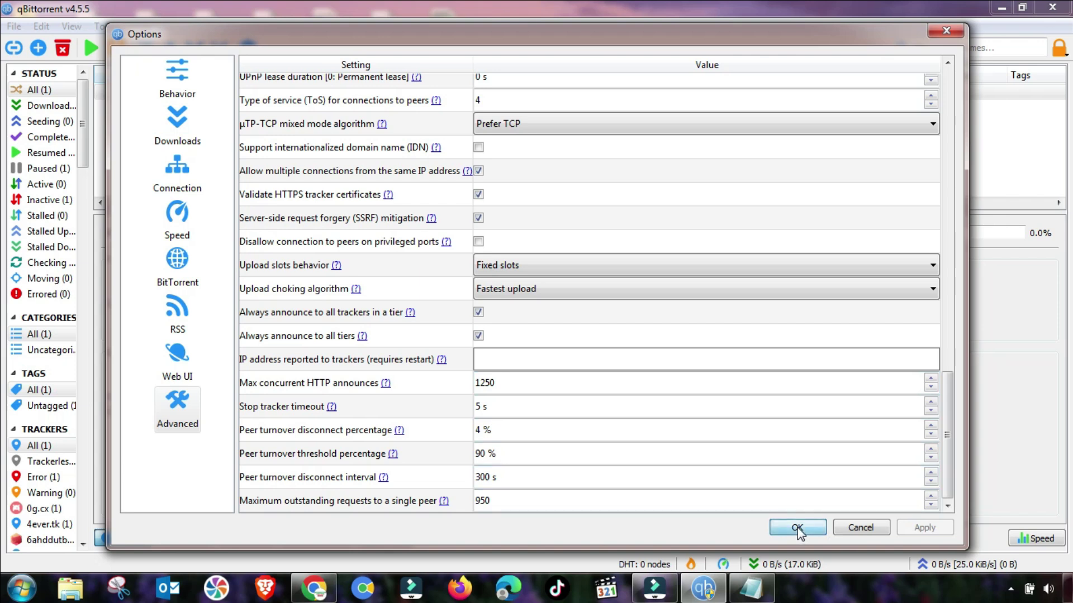